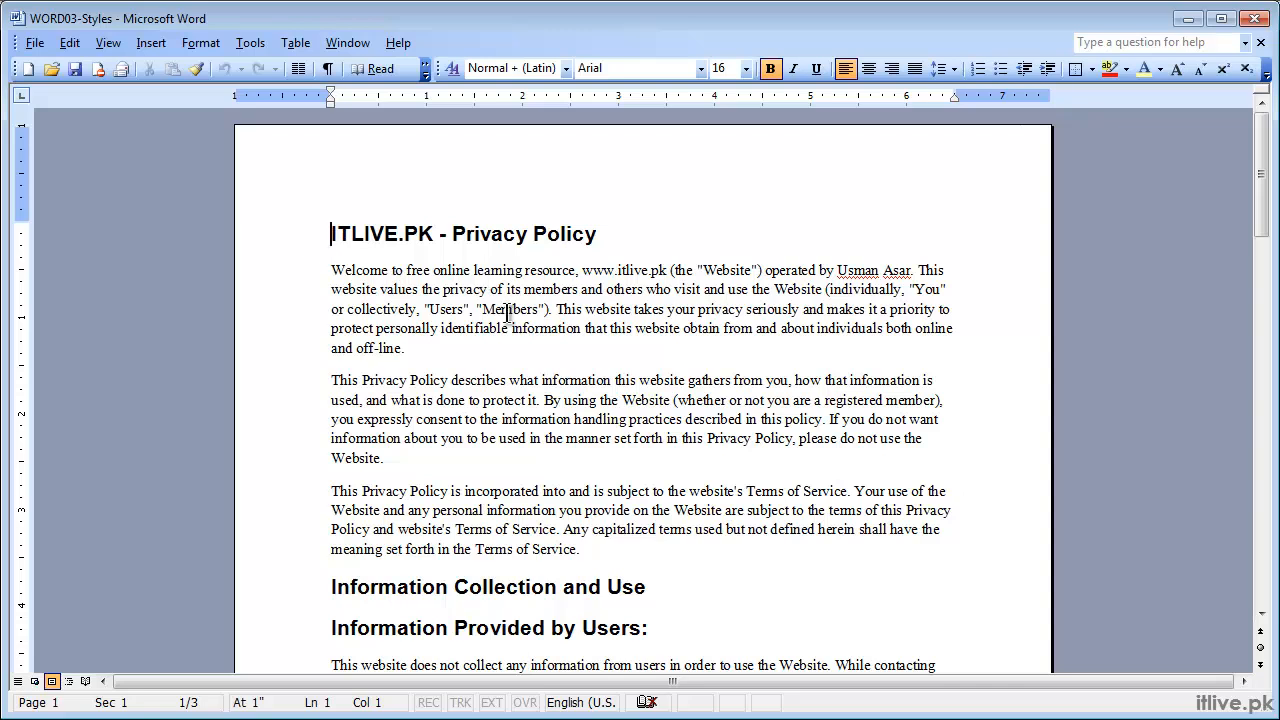
- Examine the formatting of the document title, the opening body text and the first two section headings
{"action": "left_click", "coordinate": [253, 241]}
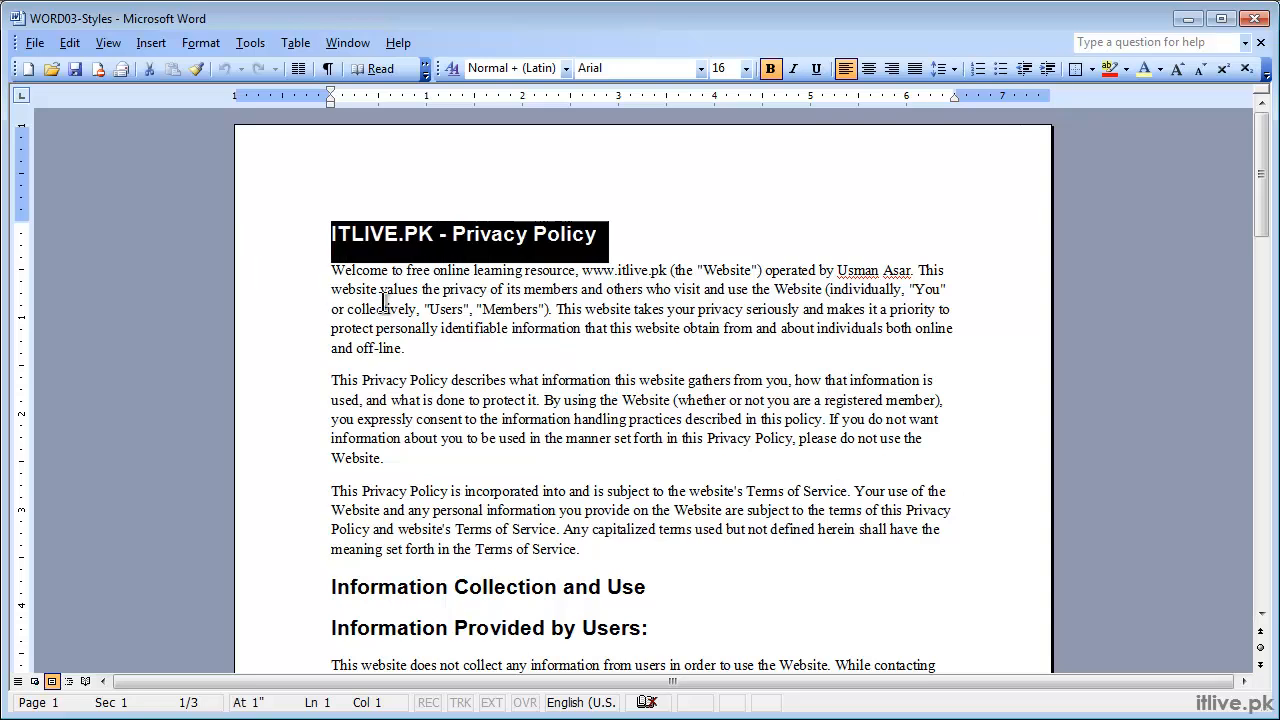
{"action": "left_click_drag", "start_coordinate": [384, 302], "coordinate": [388, 335]}
{"action": "left_click", "coordinate": [587, 360]}
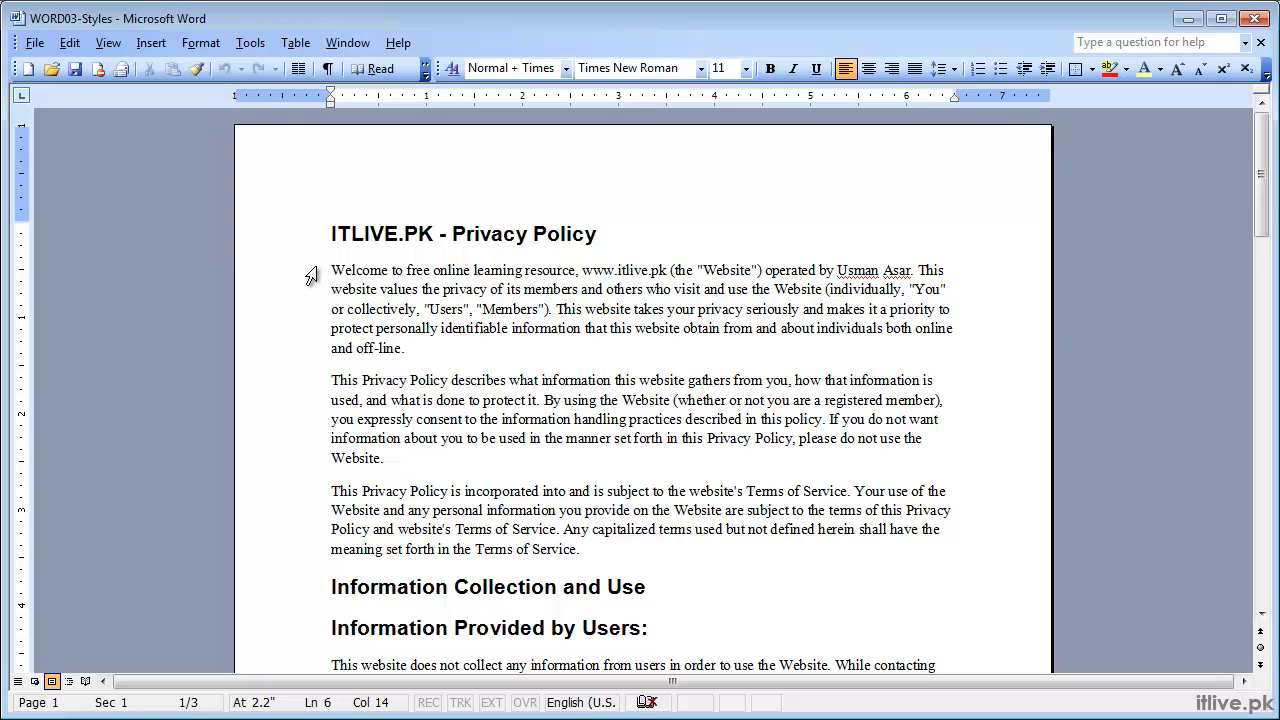
{"action": "left_click", "coordinate": [278, 242]}
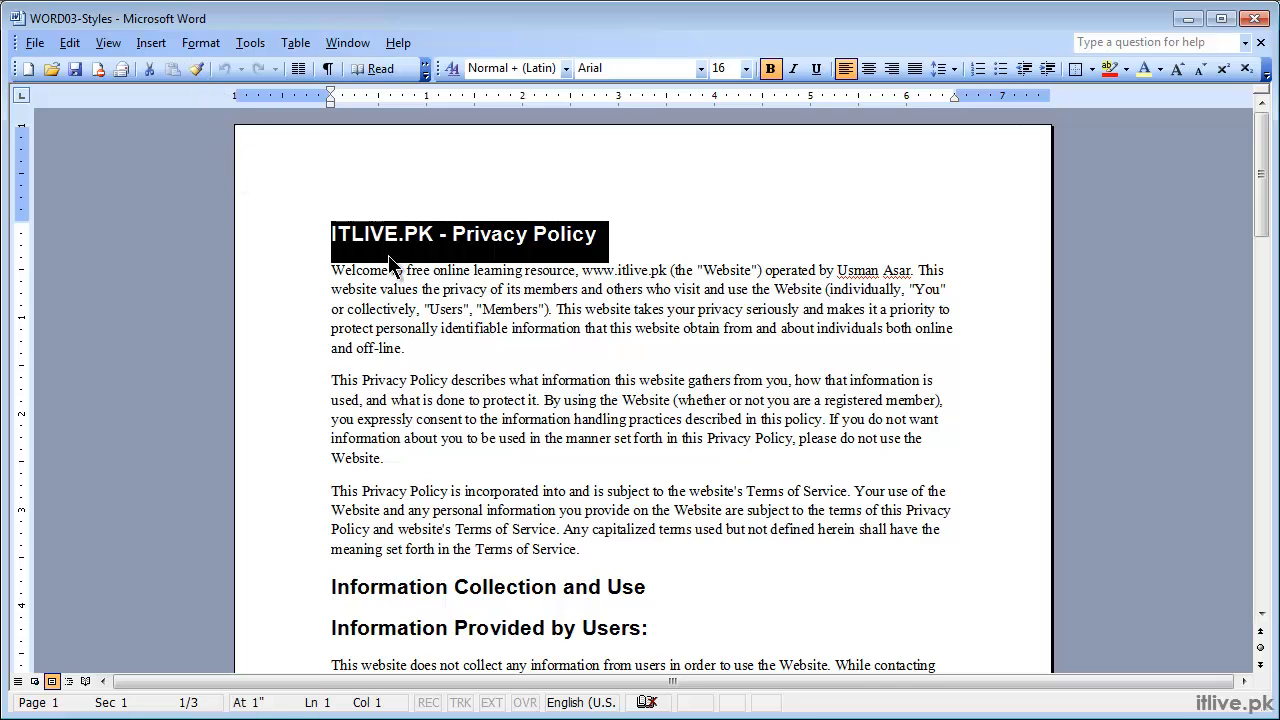
{"action": "left_click", "coordinate": [287, 599]}
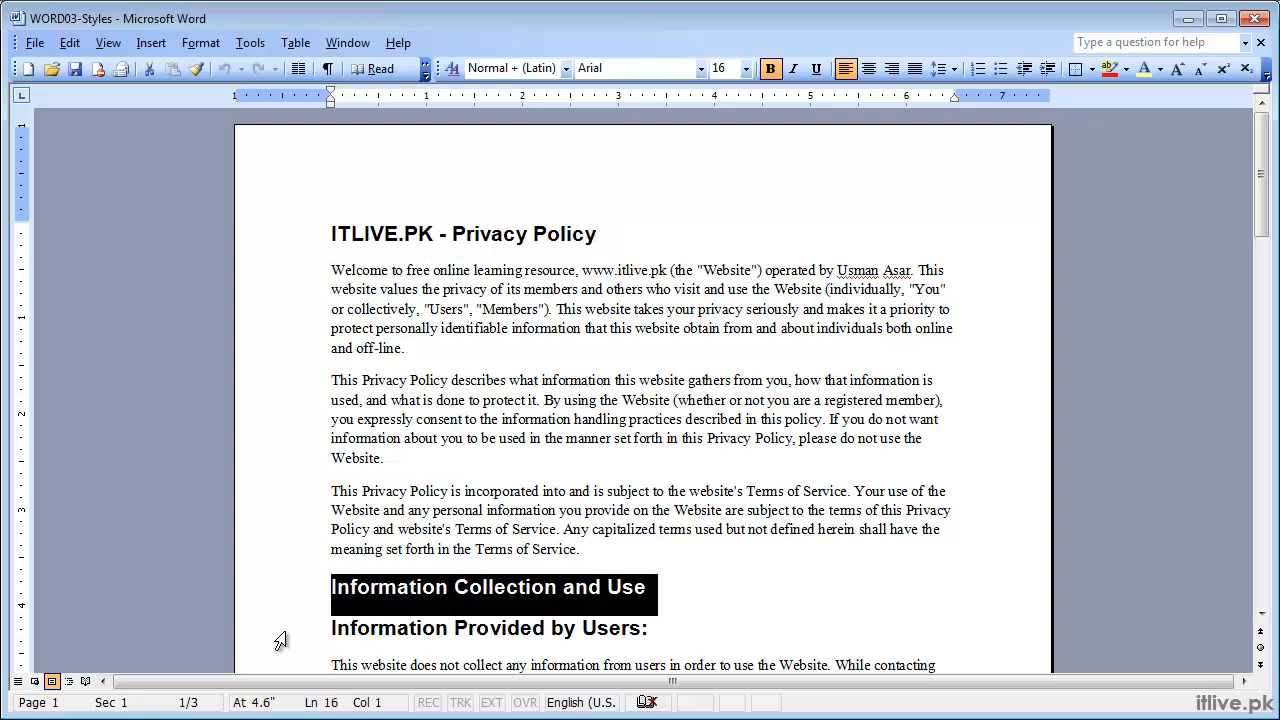
{"action": "left_click", "coordinate": [280, 640]}
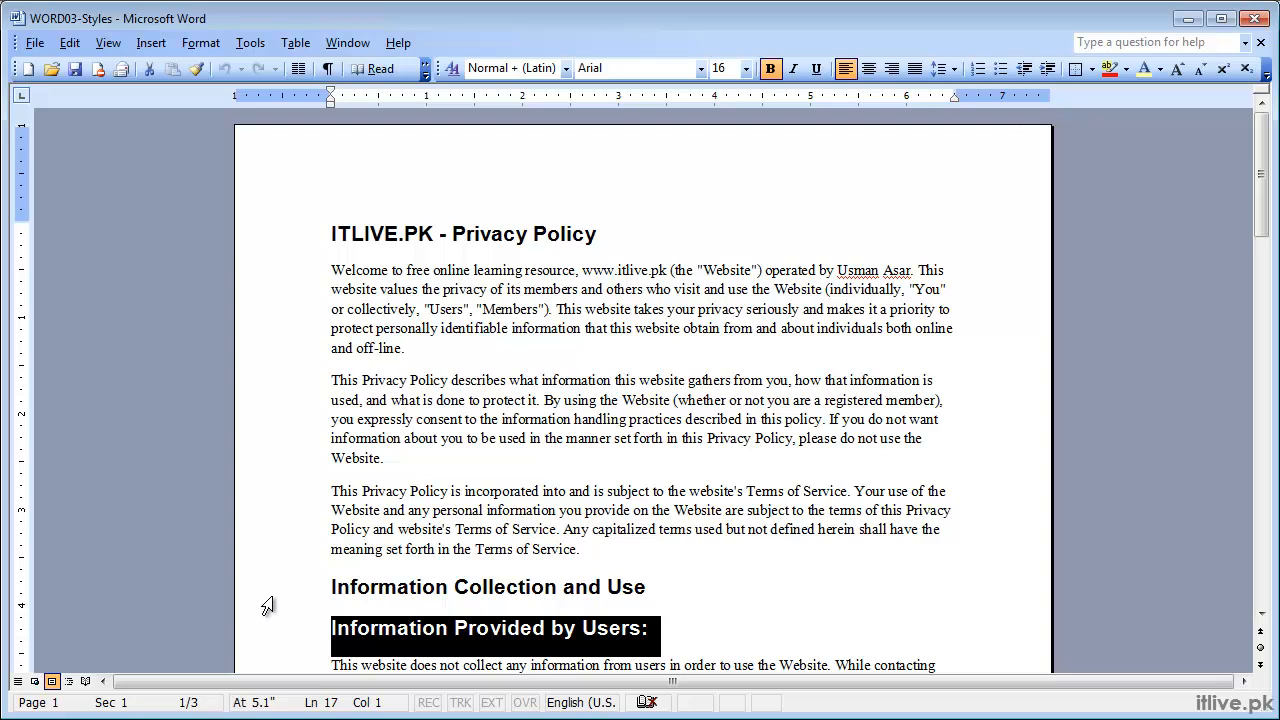
{"action": "left_click", "coordinate": [270, 604]}
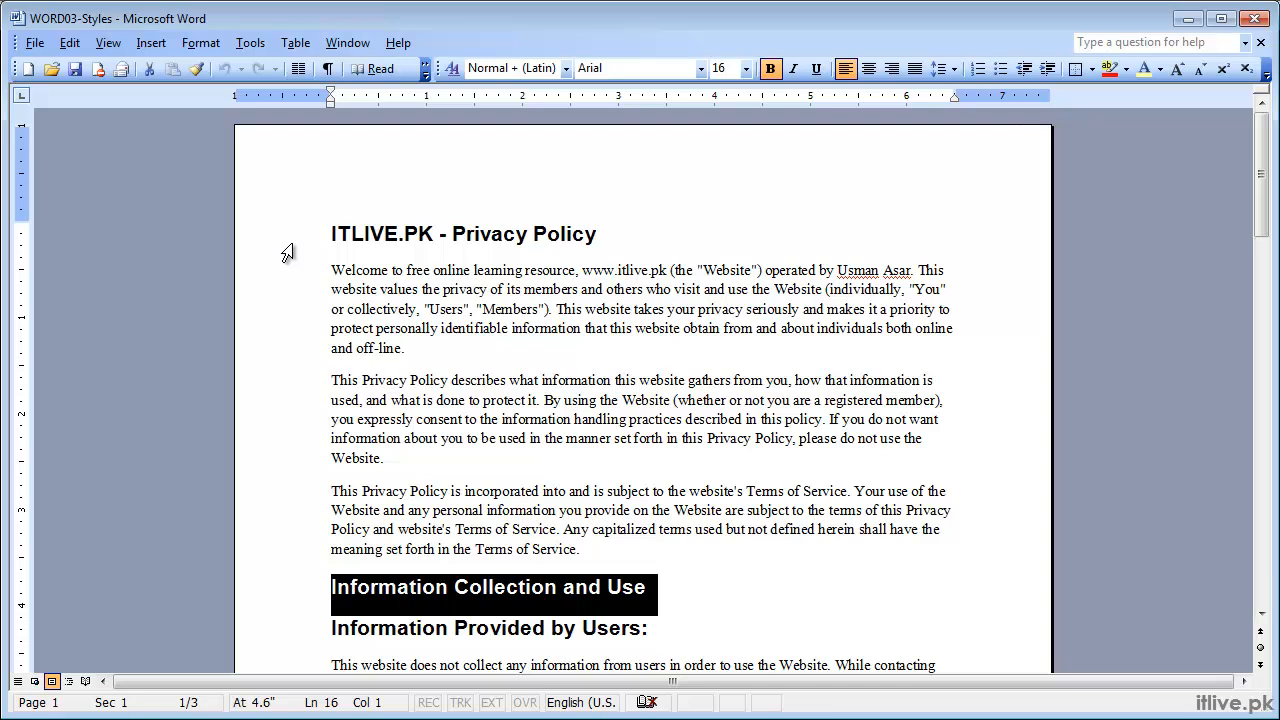
- Show the Styles and Formatting pane and apply the Heading 1 style to the "ITLIVE.PK - Privacy Policy" title
{"action": "left_click", "coordinate": [612, 234]}
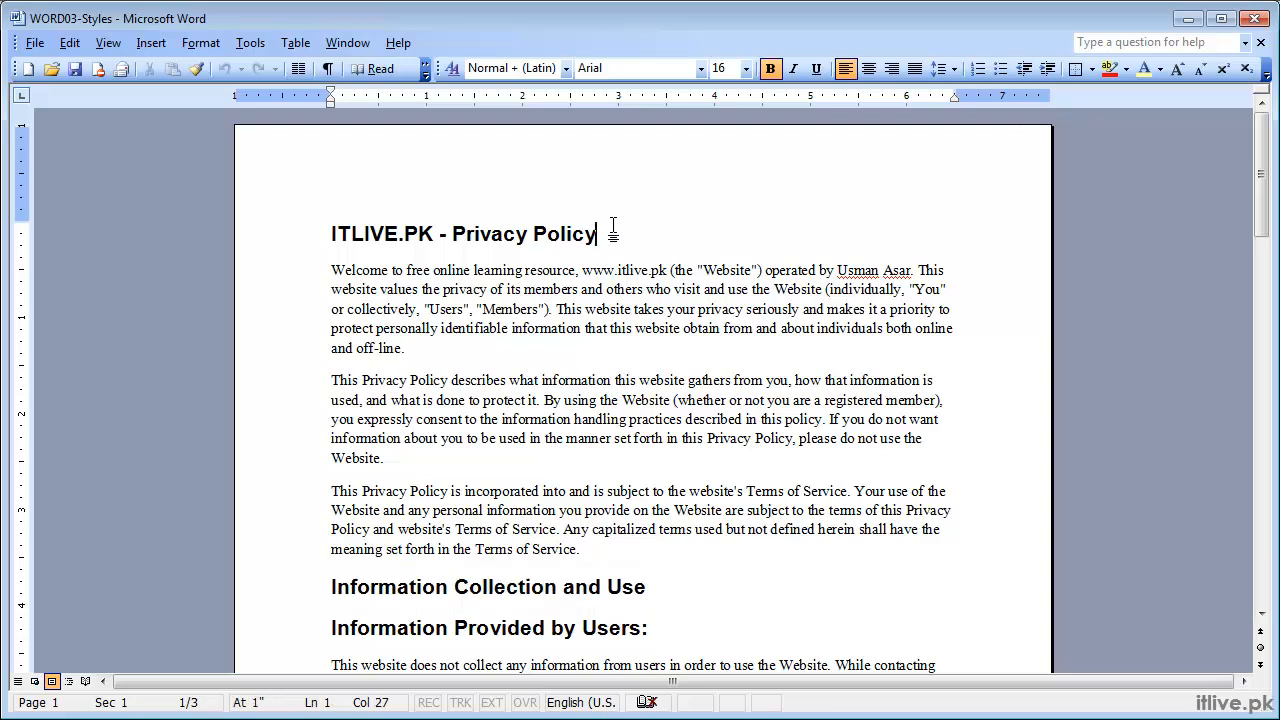
{"action": "left_click", "coordinate": [456, 77]}
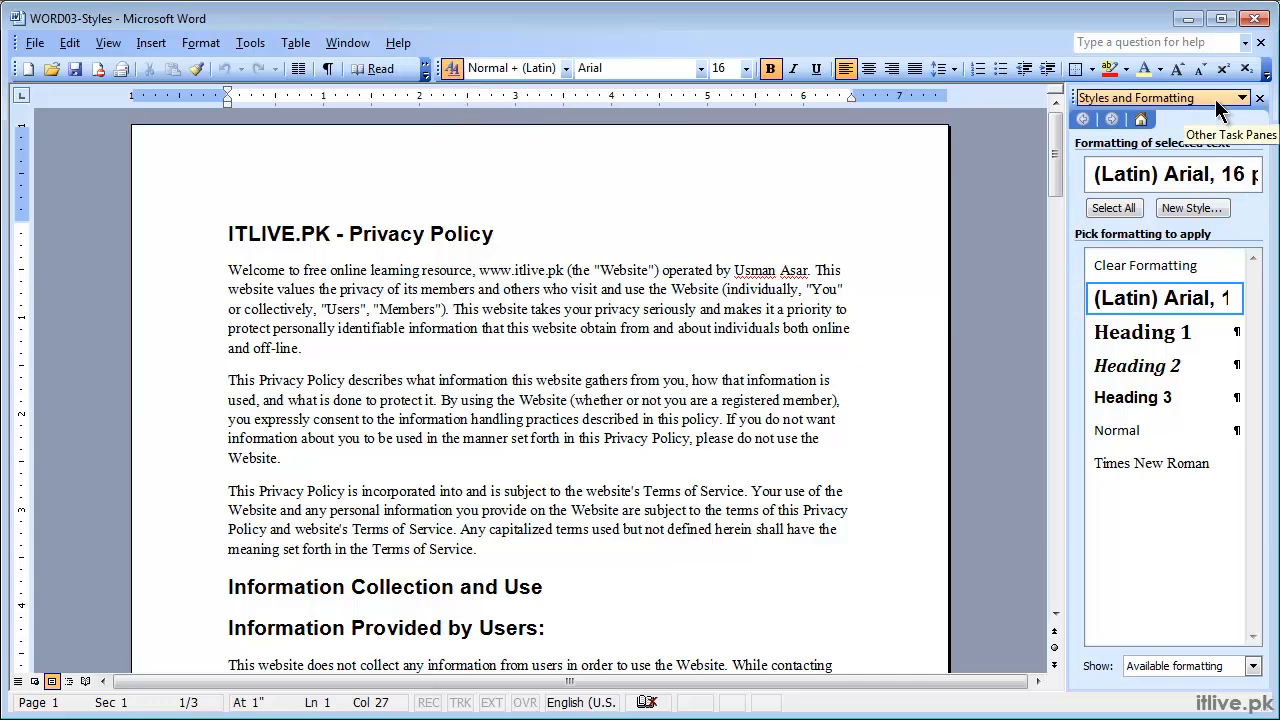
{"action": "left_click", "coordinate": [181, 250]}
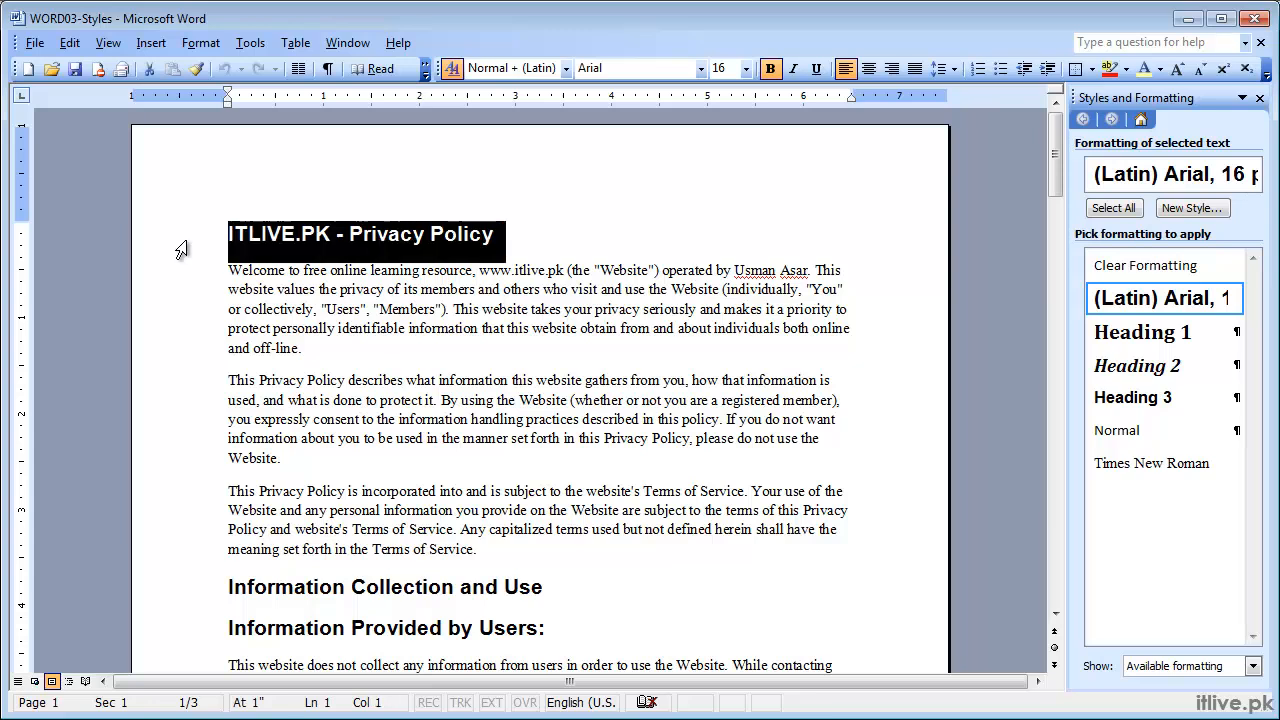
{"action": "left_click", "coordinate": [1149, 343]}
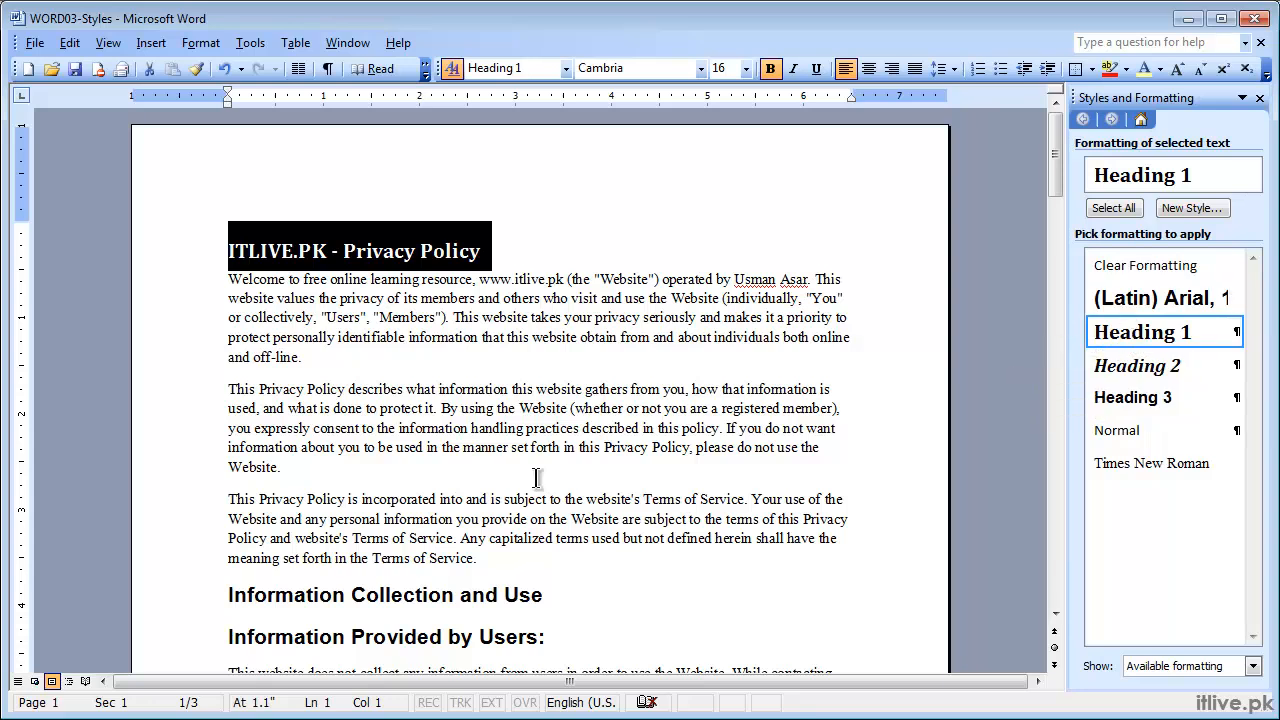
- Select all instances of the Arial 16 pt bold section headings, apply Heading 1 to them, and review them throughout the document
{"action": "left_click", "coordinate": [205, 597]}
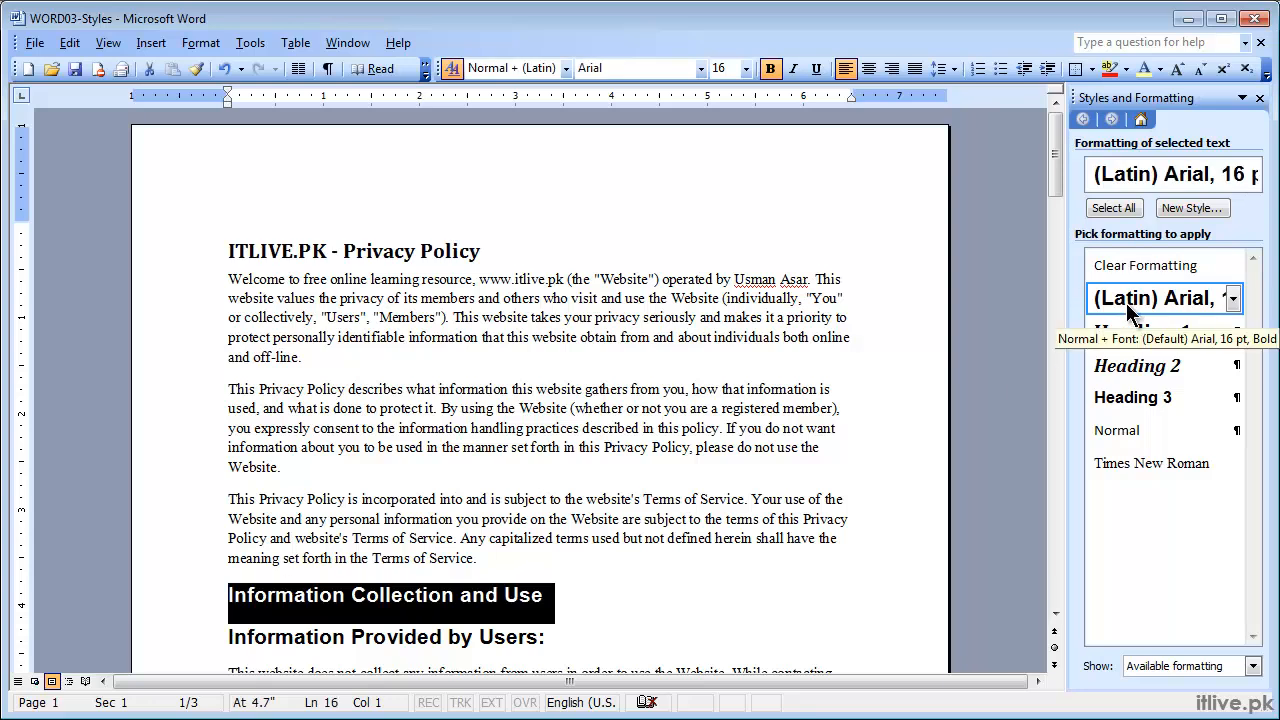
{"action": "left_click", "coordinate": [1235, 298]}
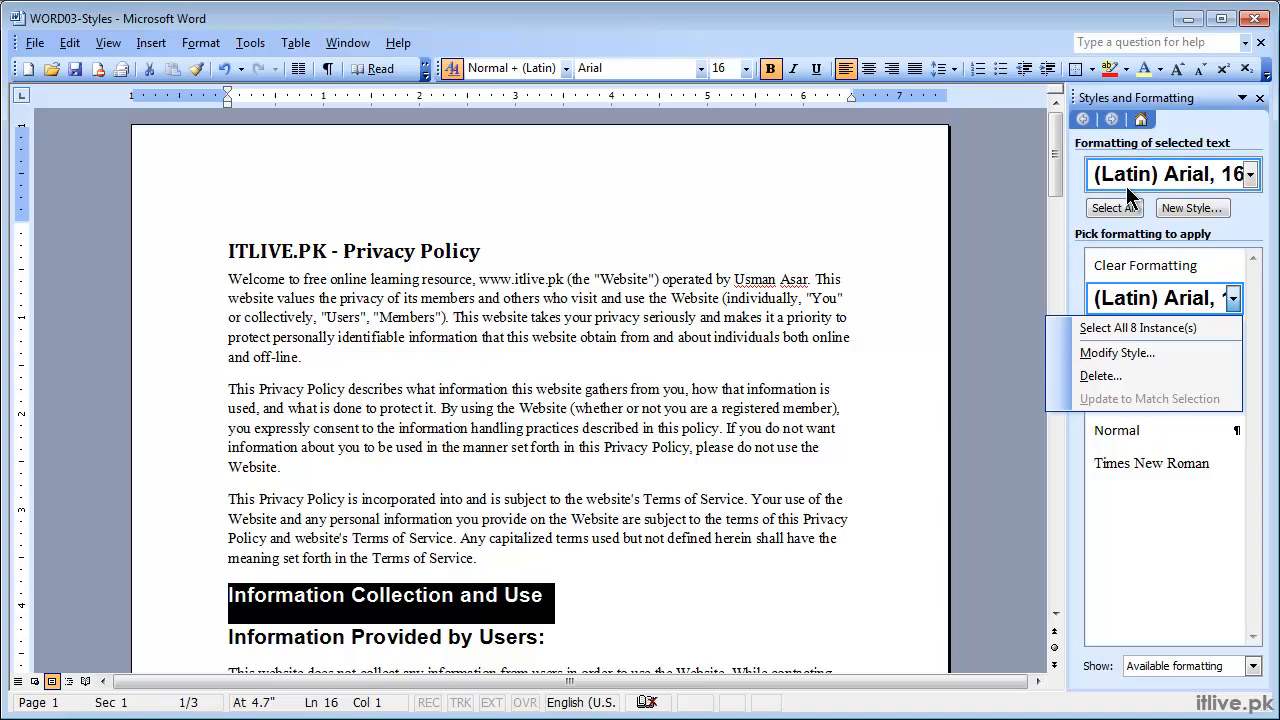
{"action": "left_click", "coordinate": [1100, 328]}
{"action": "left_click_drag", "start_coordinate": [1053, 180], "coordinate": [1040, 242]}
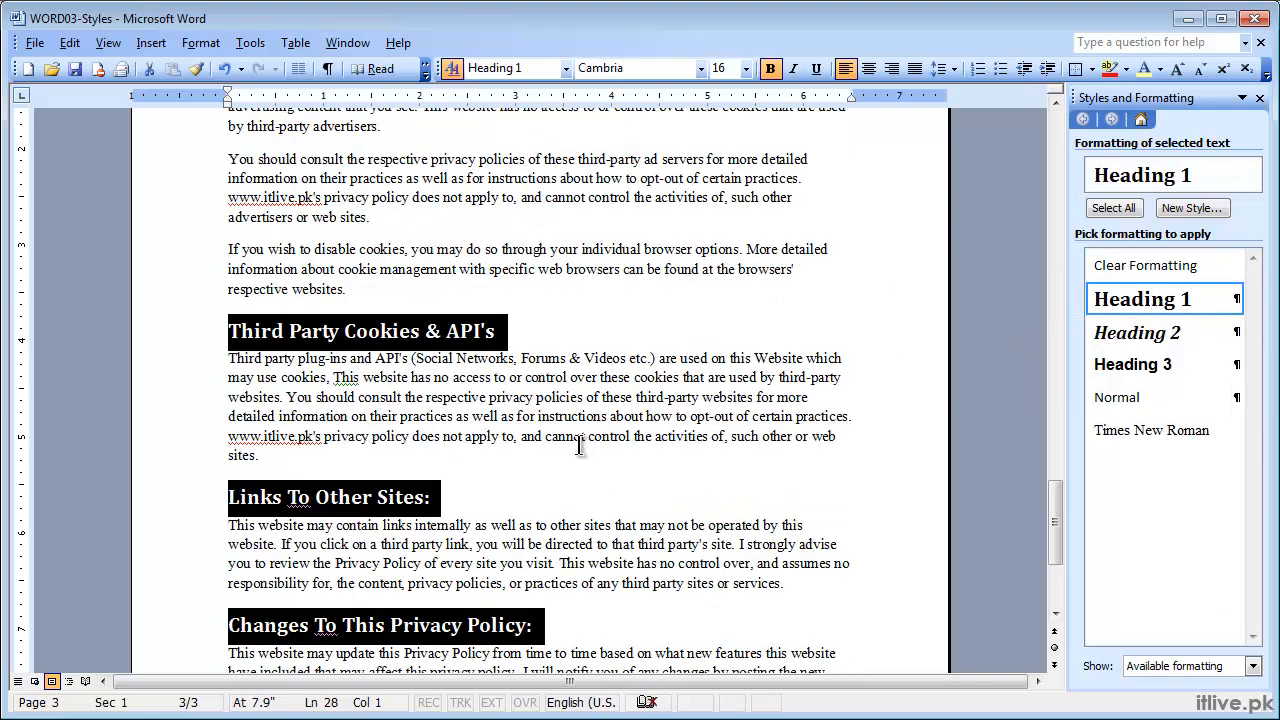
{"action": "scroll", "coordinate": [575, 436], "scroll_direction": "up", "scroll_amount": 10}
{"action": "scroll", "coordinate": [545, 436], "scroll_direction": "up", "scroll_amount": 10}
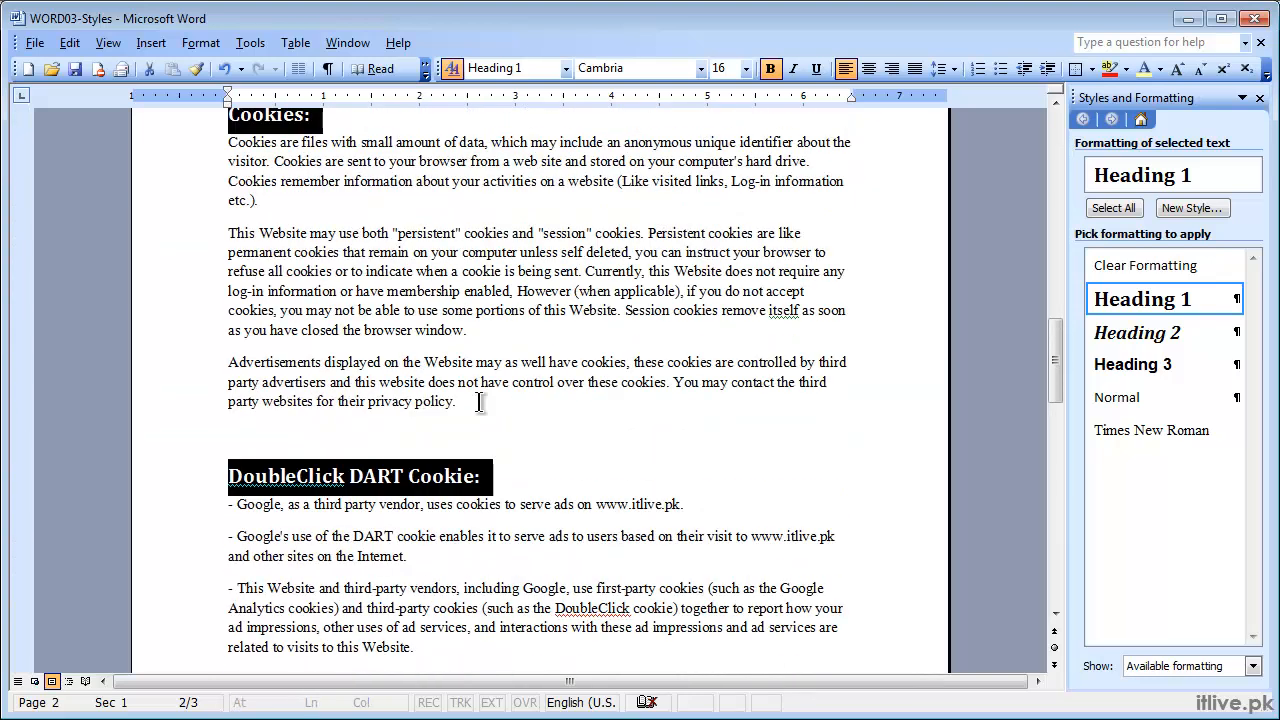
{"action": "scroll", "coordinate": [707, 371], "scroll_direction": "up", "scroll_amount": 3}
{"action": "scroll", "coordinate": [707, 371], "scroll_direction": "up", "scroll_amount": 12}
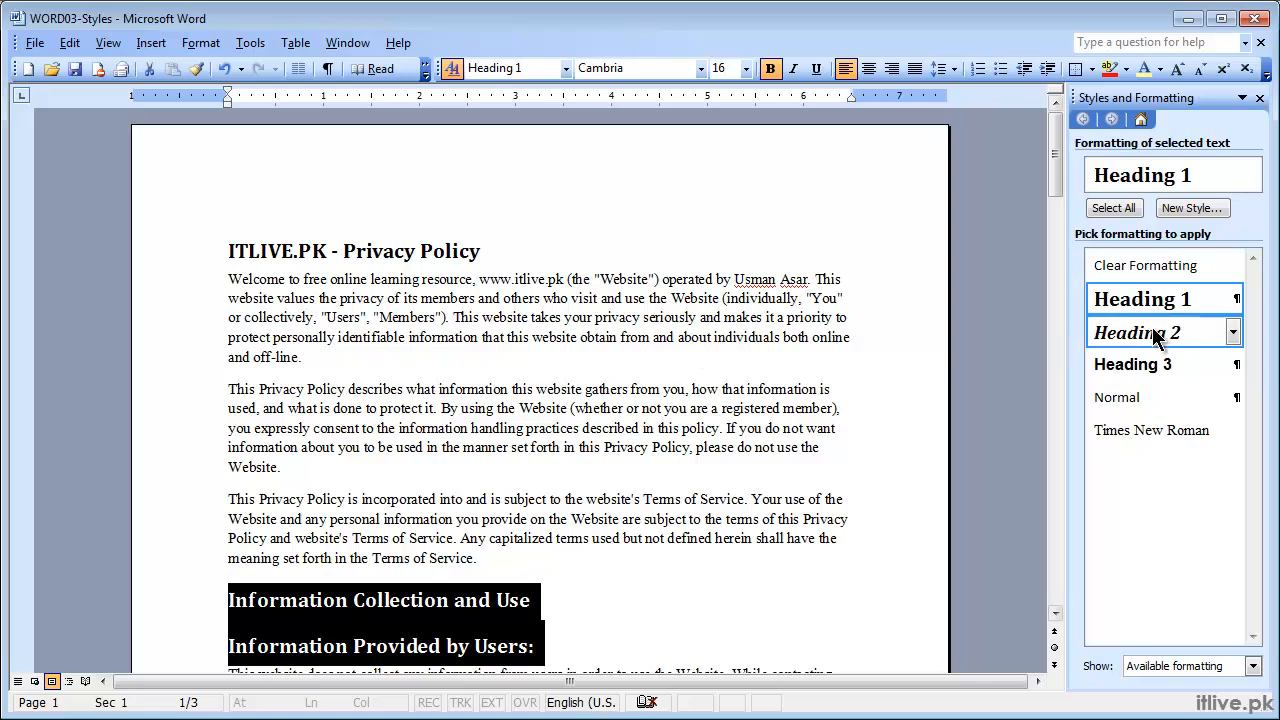
- Select all Heading 1 instances, and all Times New Roman body text instances, to check where each formatting is used
{"action": "left_click", "coordinate": [1233, 300]}
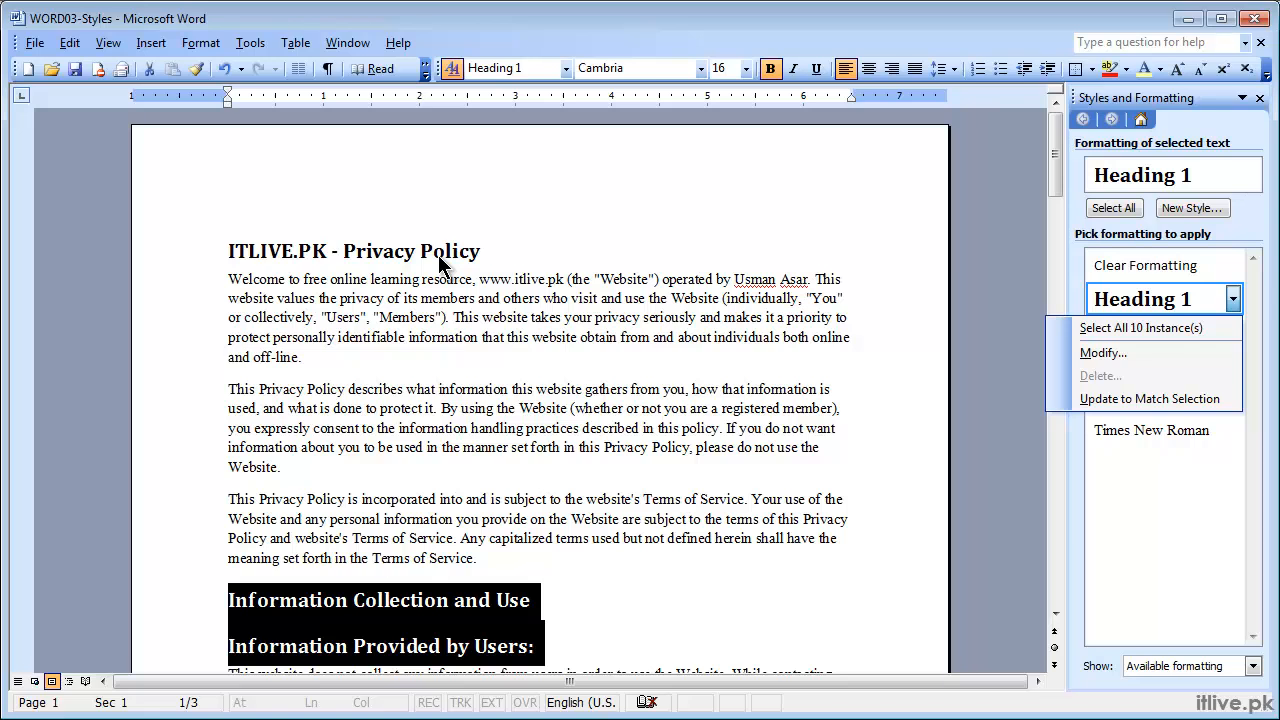
{"action": "left_click", "coordinate": [1103, 328]}
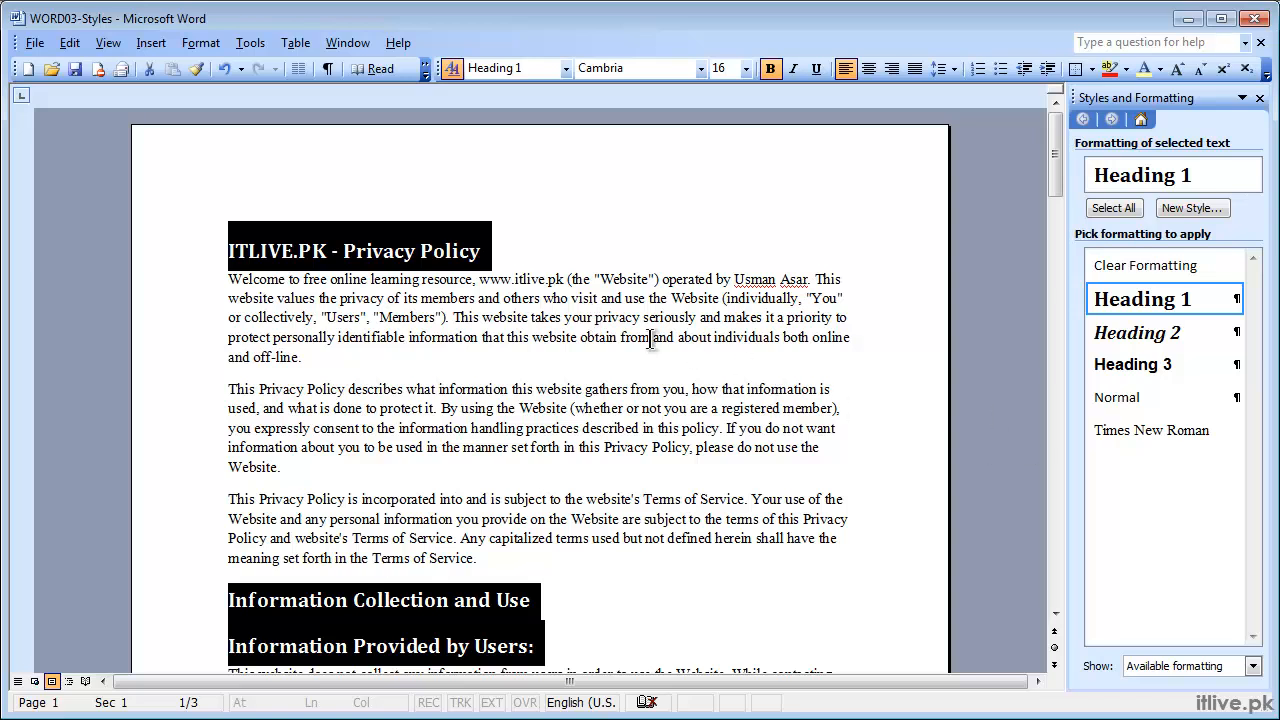
{"action": "left_click_drag", "start_coordinate": [505, 298], "coordinate": [578, 337]}
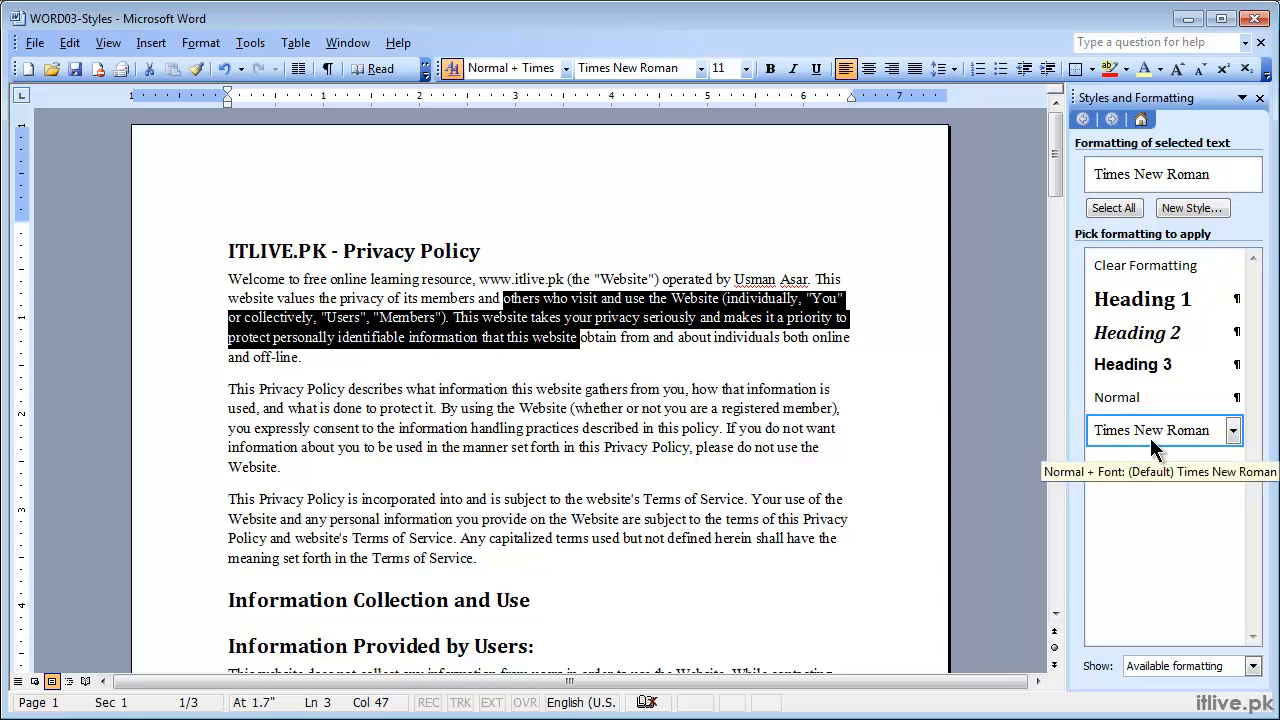
{"action": "left_click", "coordinate": [1233, 432]}
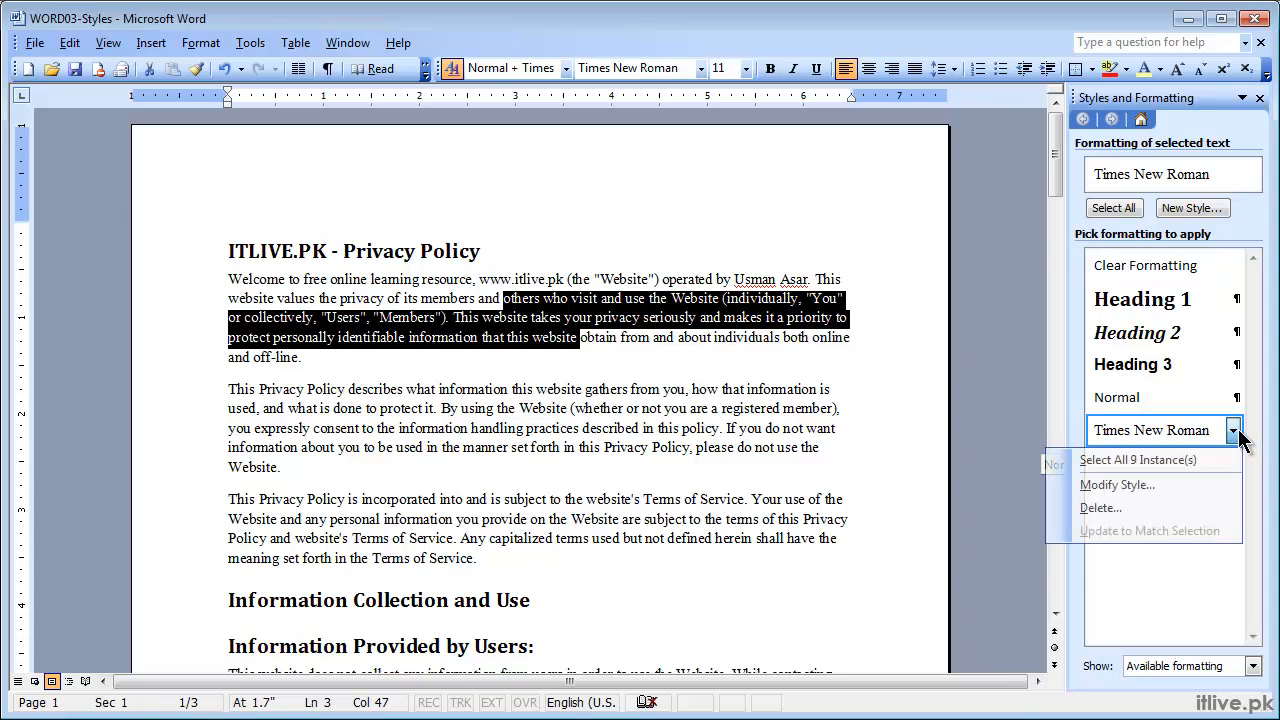
{"action": "left_click", "coordinate": [1186, 460]}
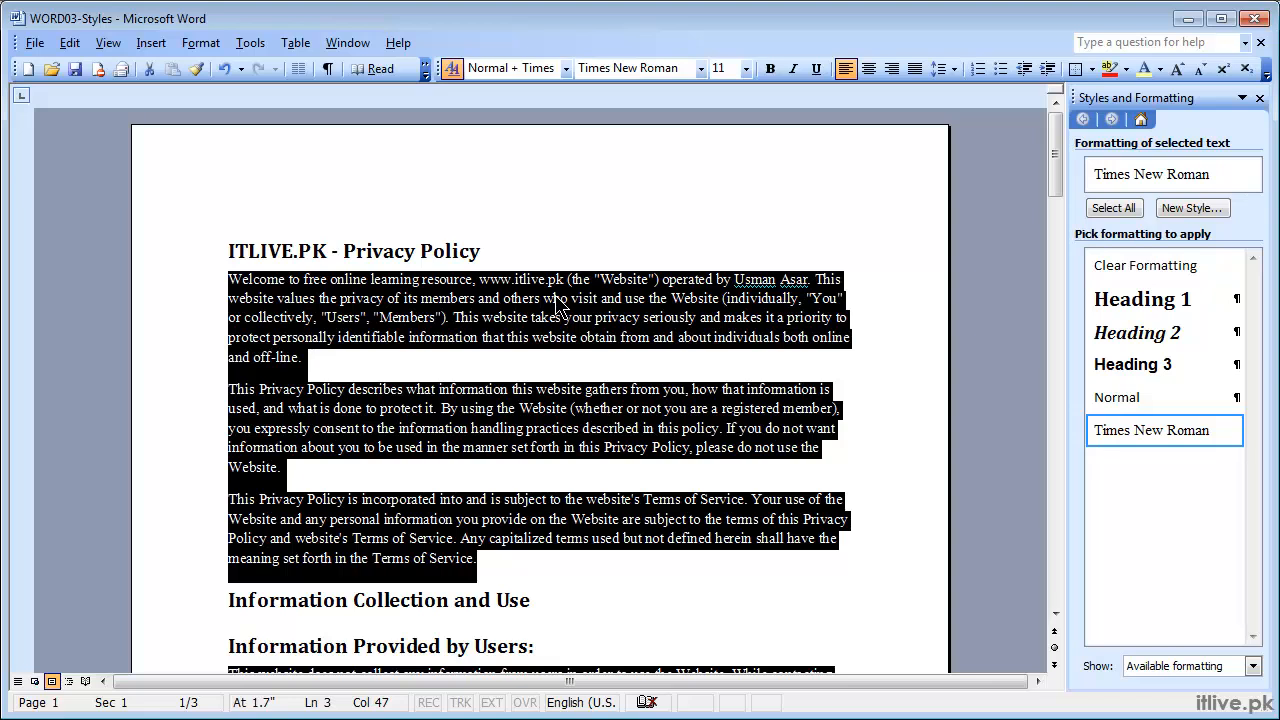
{"action": "scroll", "coordinate": [555, 368], "scroll_direction": "down", "scroll_amount": 8}
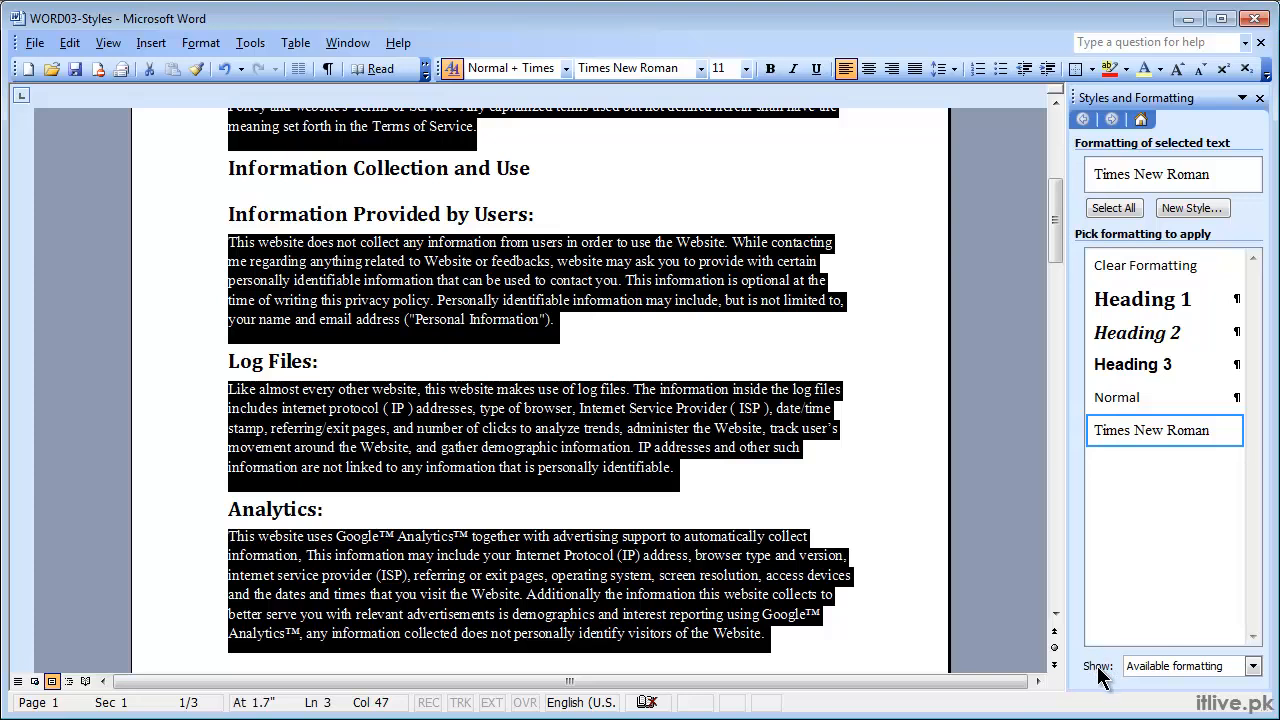
{"action": "left_click", "coordinate": [900, 470]}
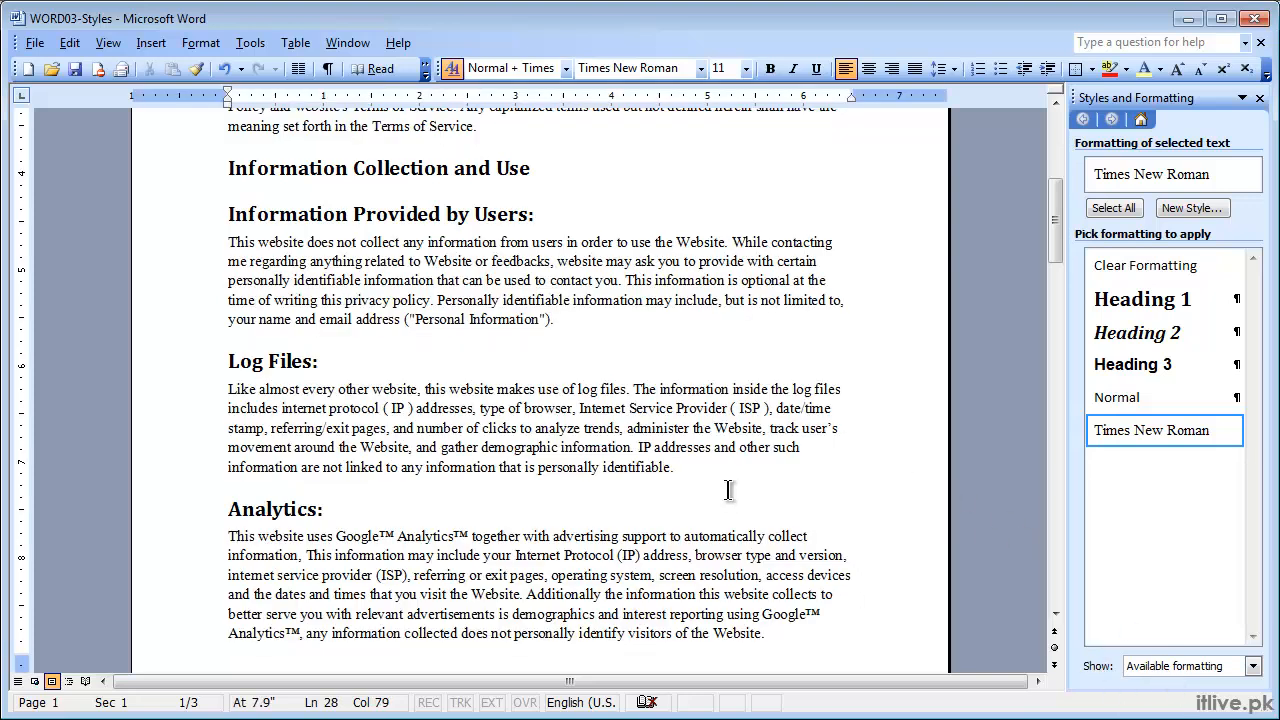
- Limit the style list to formatting in use and clear the formatting of the "Log Files:" heading
{"action": "left_click", "coordinate": [1178, 668]}
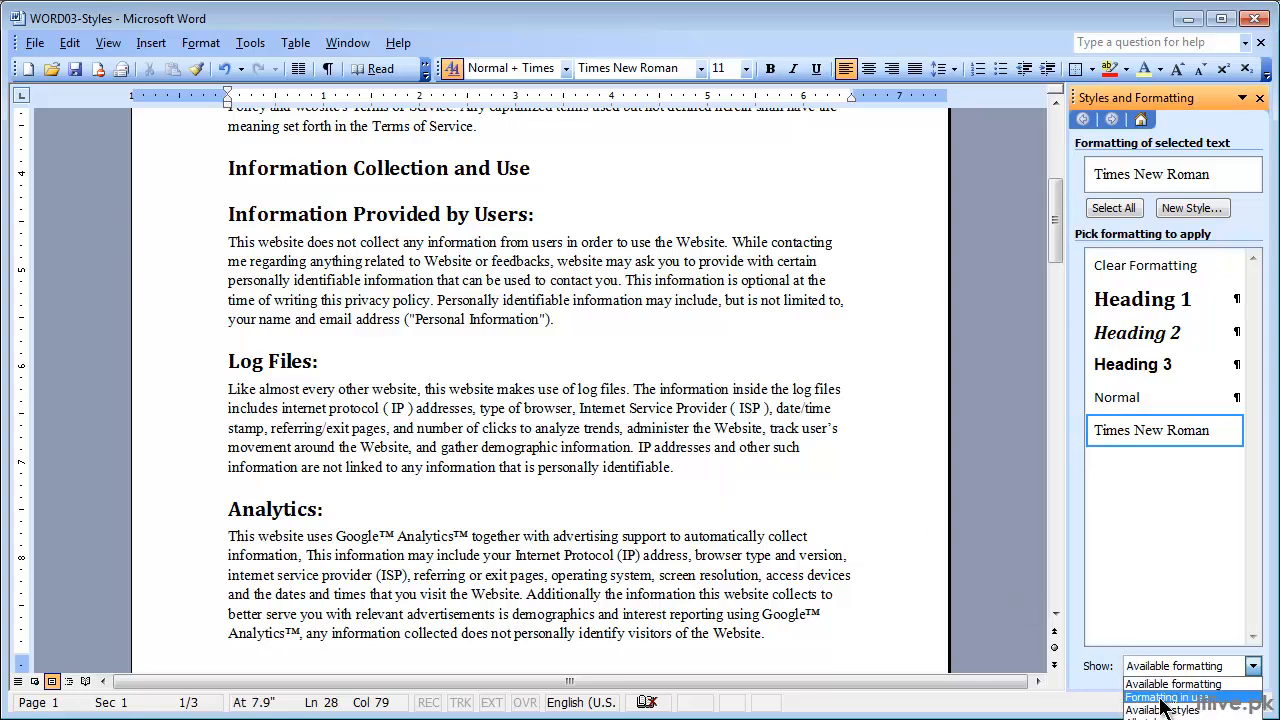
{"action": "left_click", "coordinate": [1162, 698]}
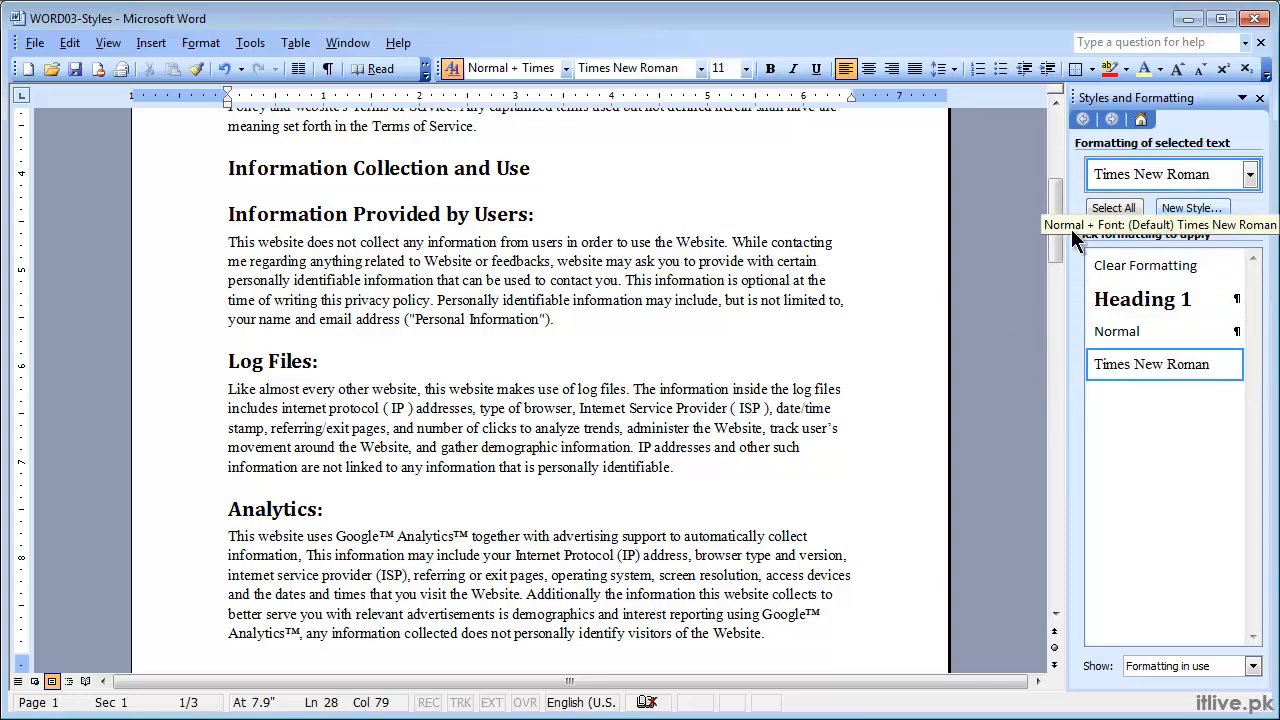
{"action": "left_click", "coordinate": [165, 370]}
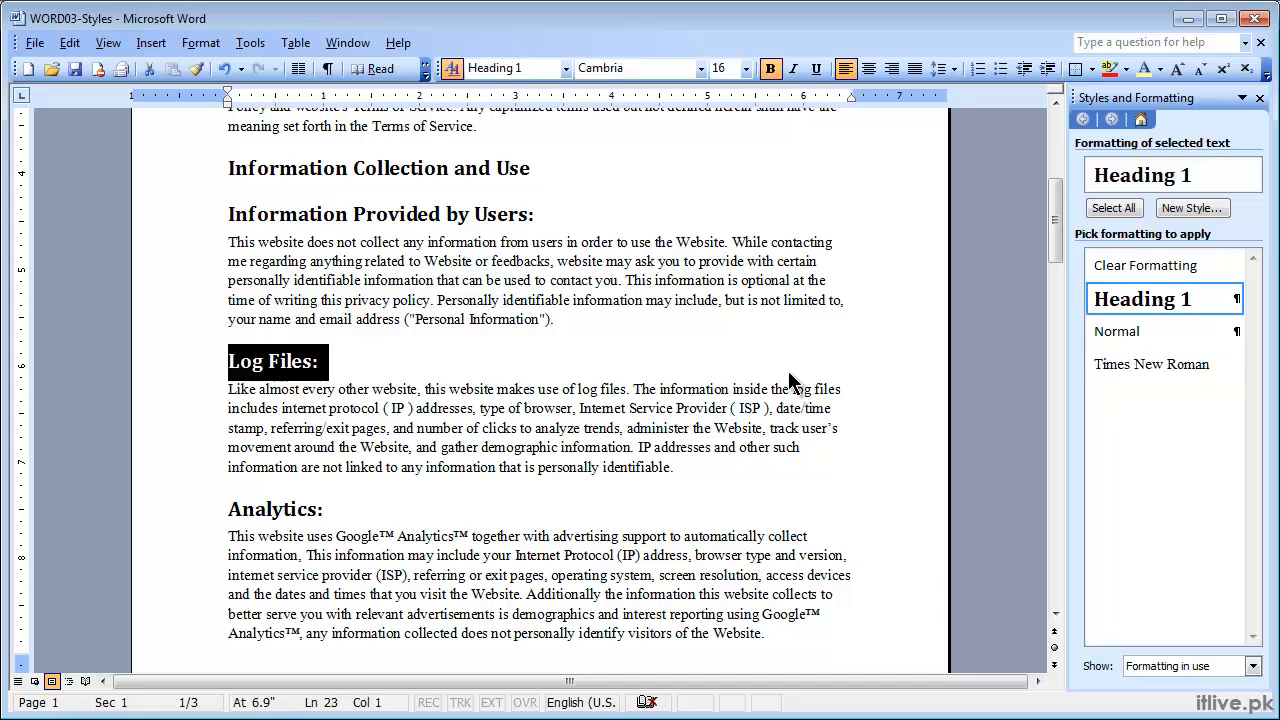
{"action": "left_click", "coordinate": [1145, 275]}
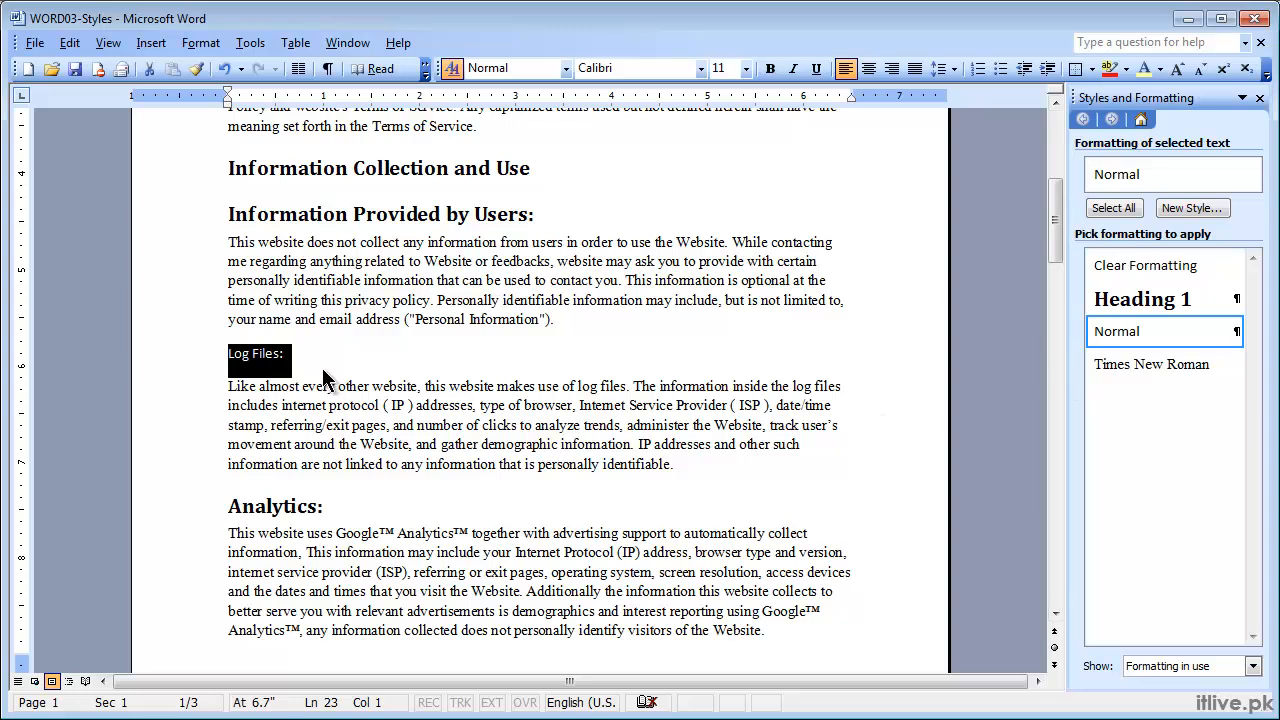
- Switch the style list to available styles, then to all styles, and browse down to the table styles
{"action": "left_click", "coordinate": [1150, 666]}
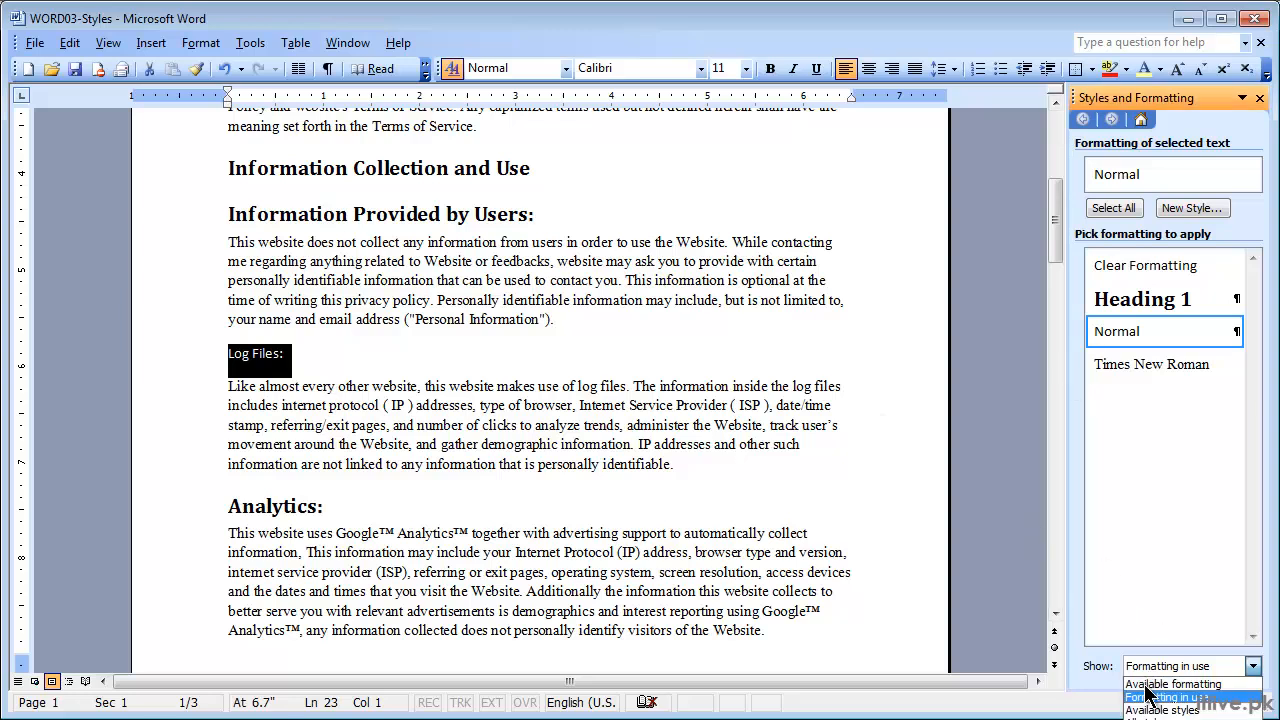
{"action": "left_click", "coordinate": [1150, 707]}
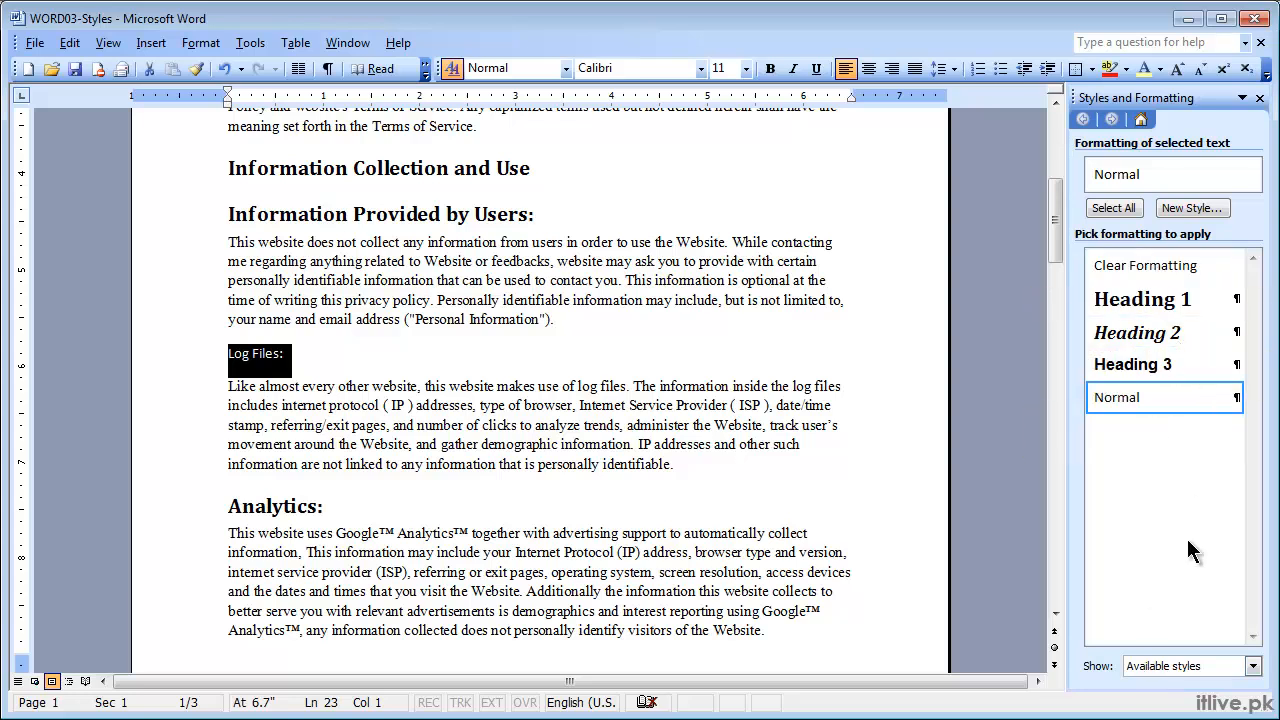
{"action": "left_click", "coordinate": [1168, 666]}
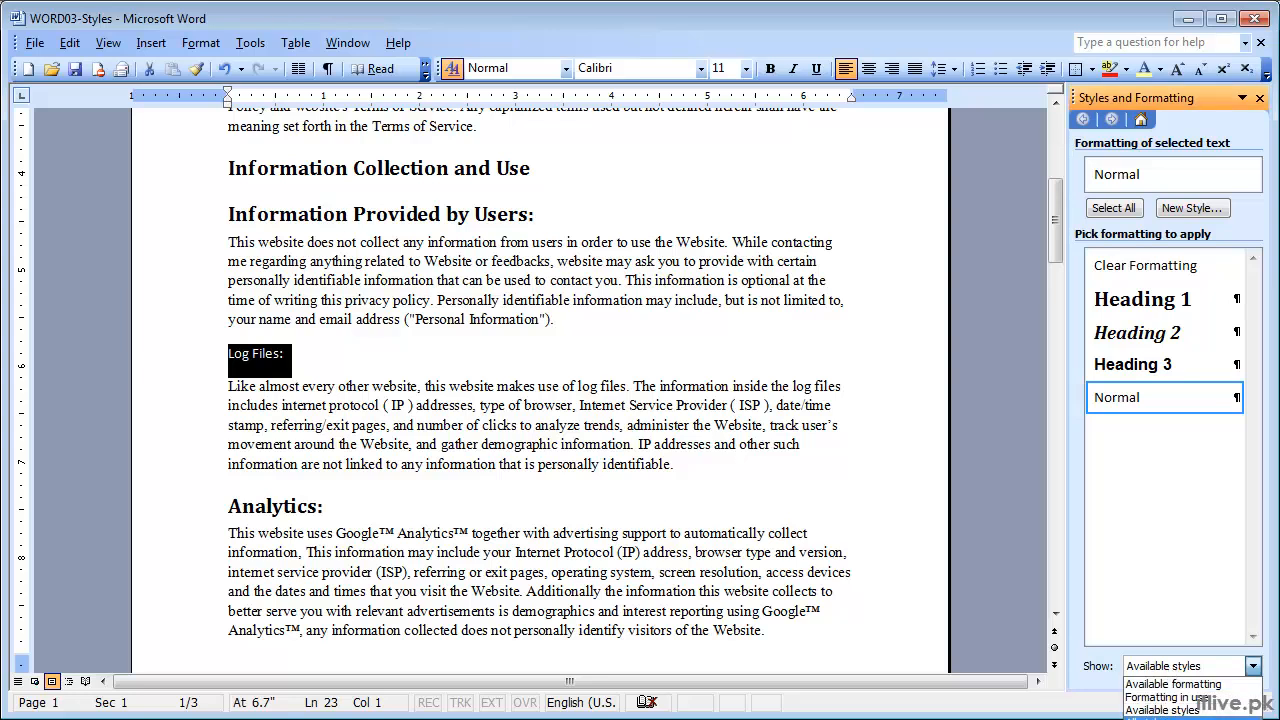
{"action": "left_click", "coordinate": [1160, 716]}
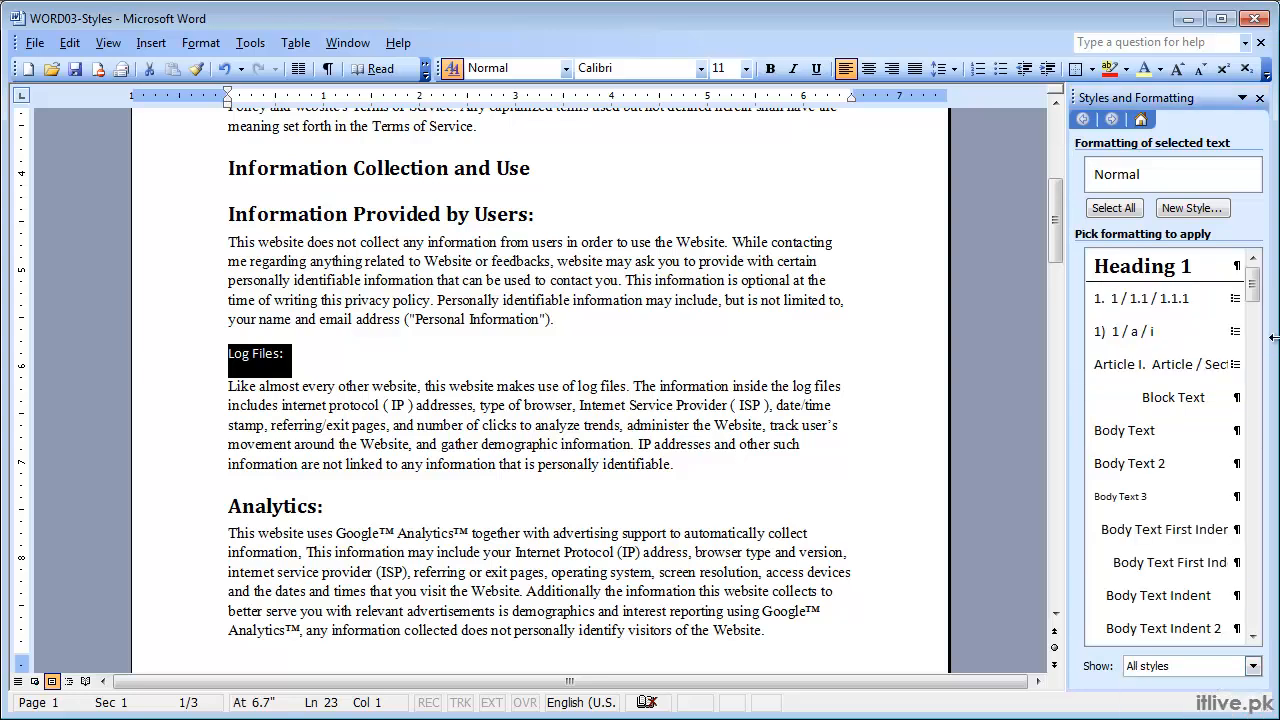
{"action": "left_click_drag", "start_coordinate": [1249, 288], "coordinate": [1215, 526]}
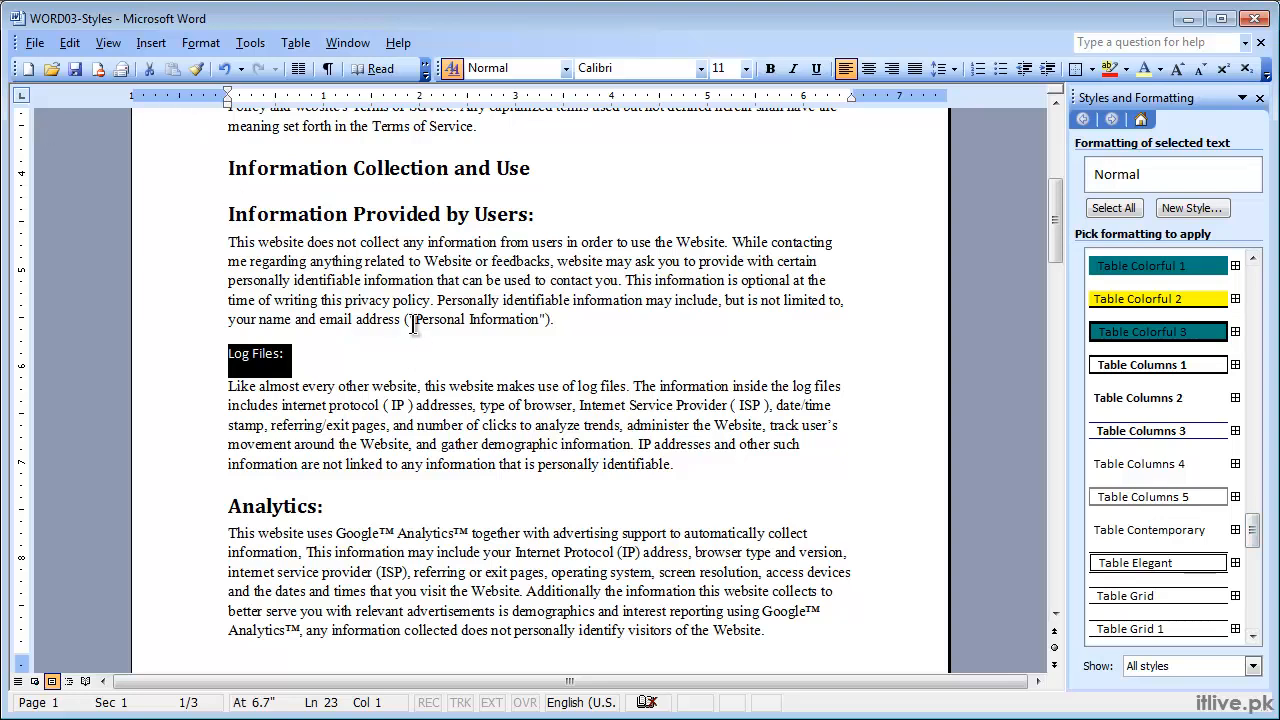